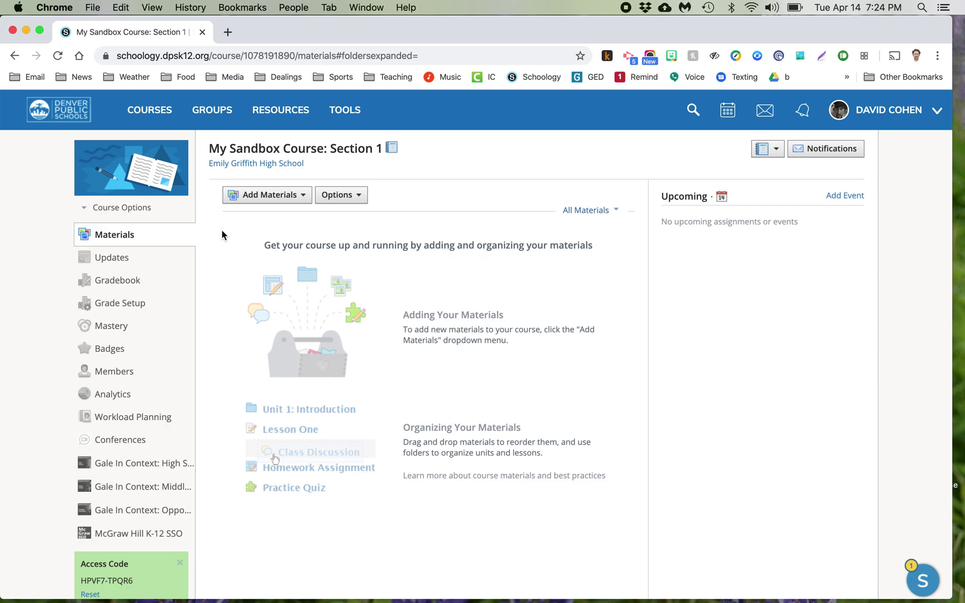
Switch to Preview and scroll through the one-page HiSET Writing Practice Test worksheet.
key("super+Tab")
key("super+Tab")
key("super+Tab")
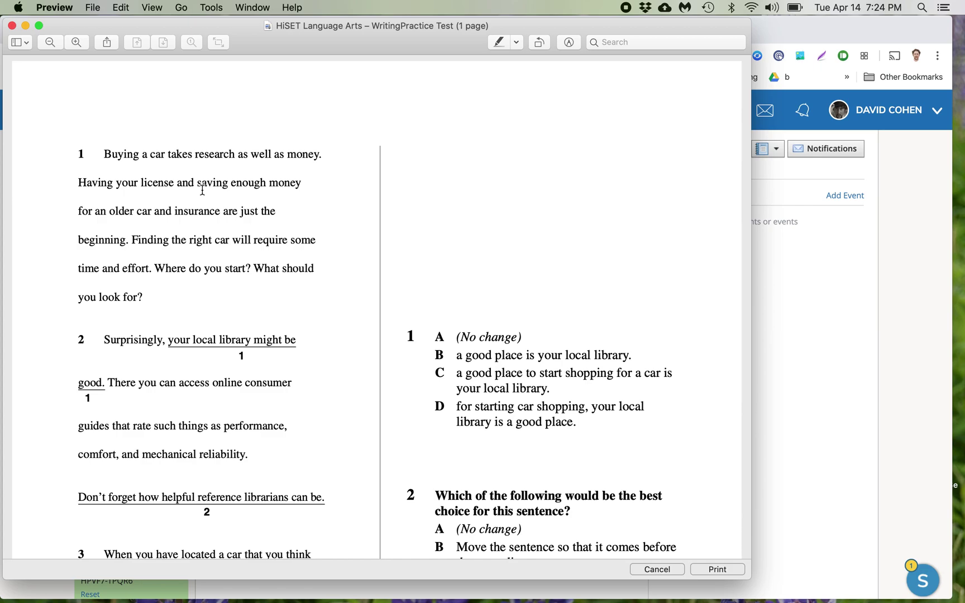
scroll(202, 191, "down", 2)
scroll(202, 190, "up", 2)
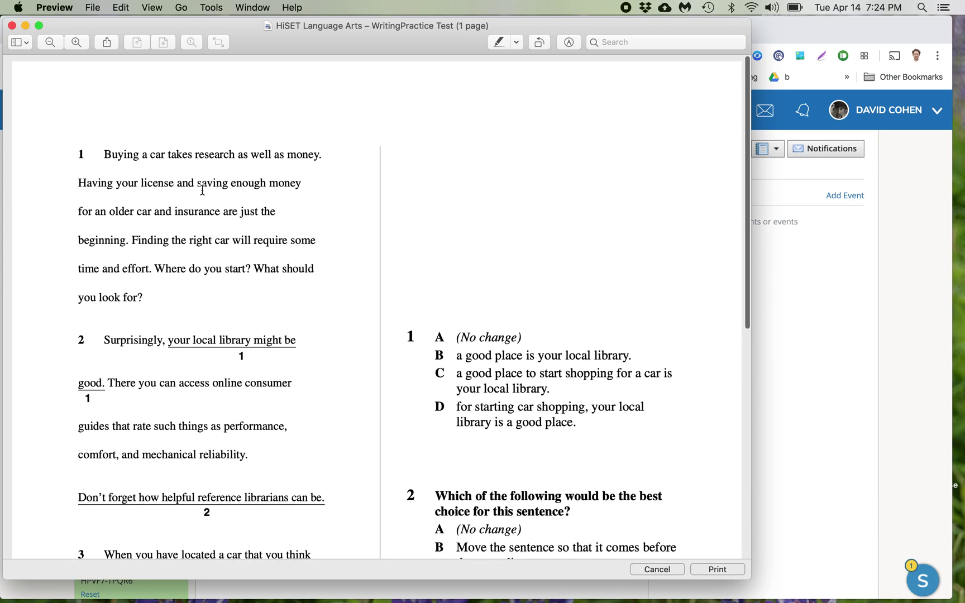
scroll(203, 190, "down", 2)
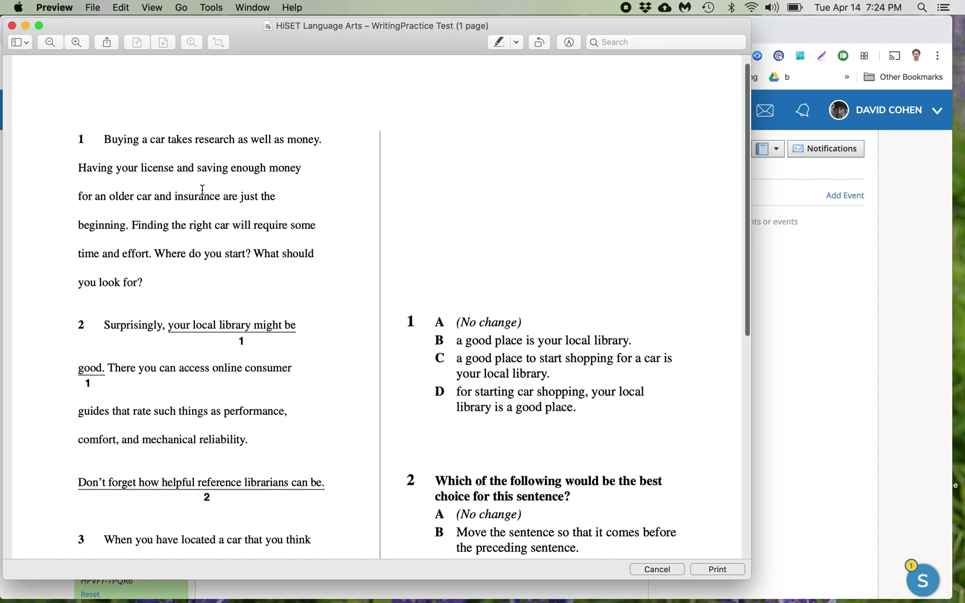
scroll(202, 191, "down", 10)
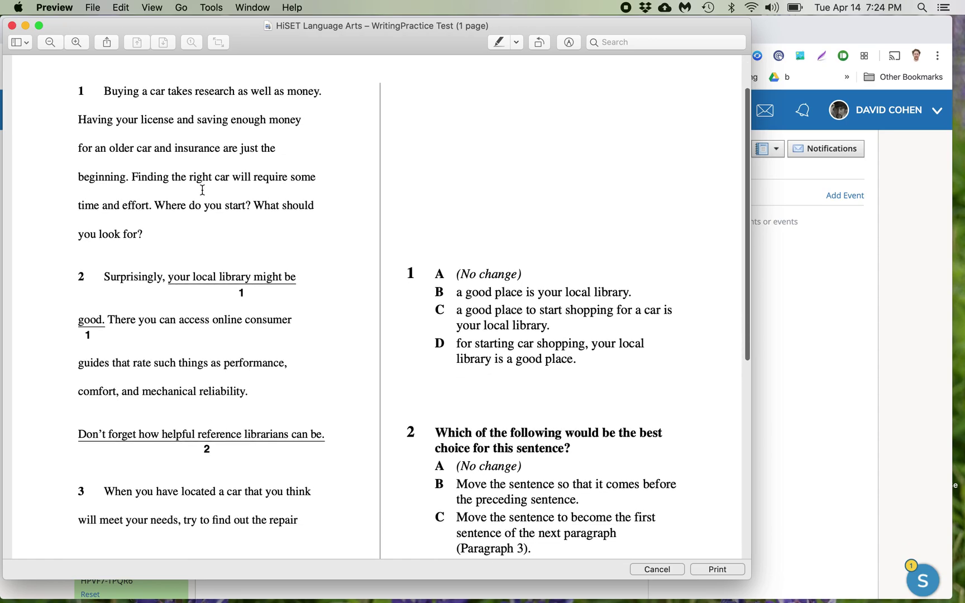
scroll(202, 190, "down", 2)
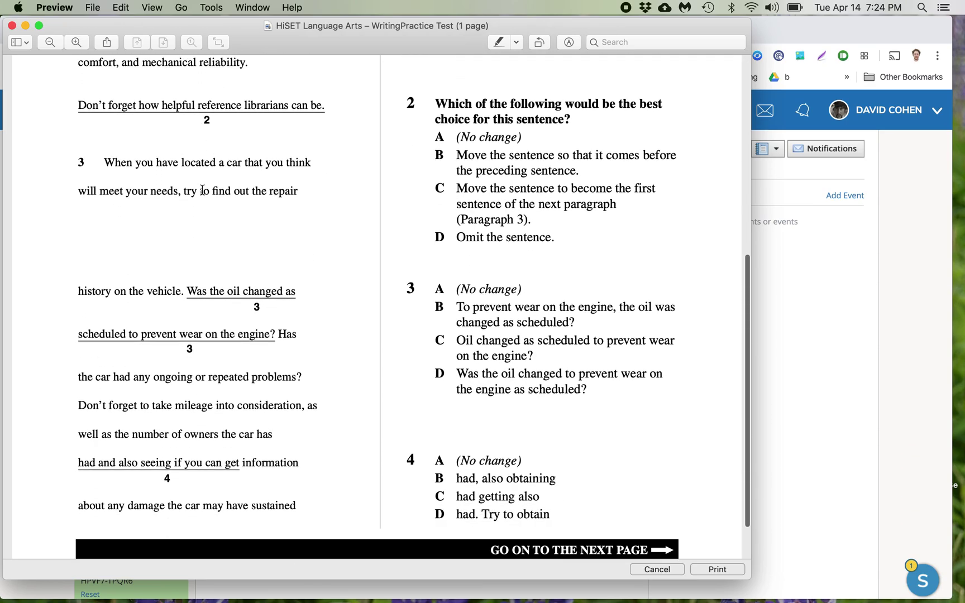
scroll(202, 191, "up", 12)
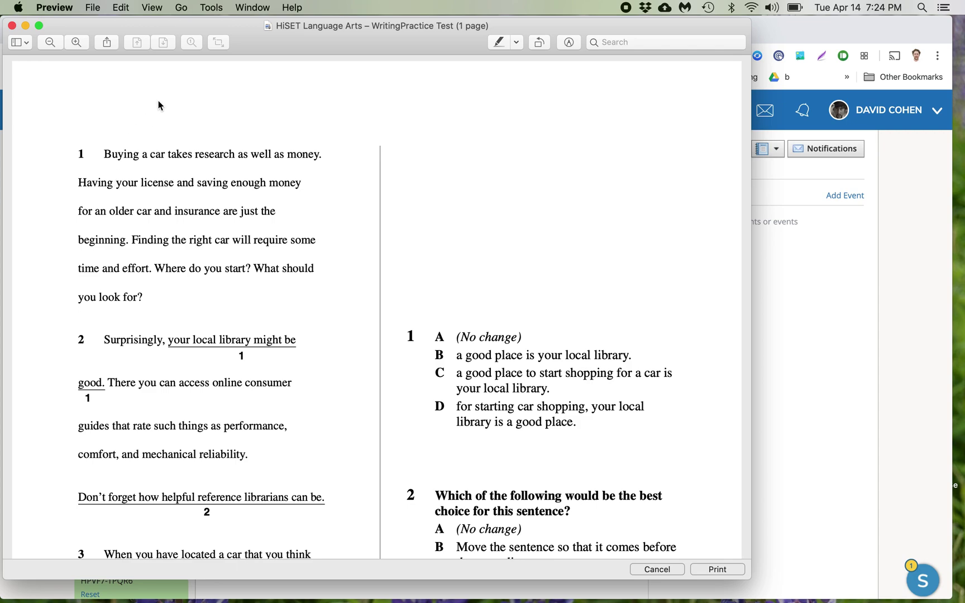
left_click(93, 7)
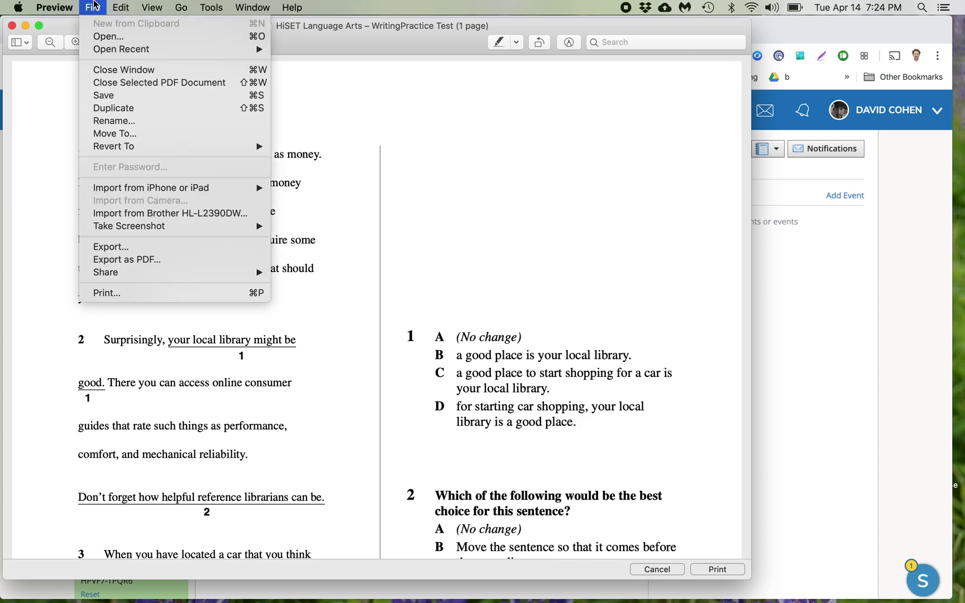
left_click(121, 249)
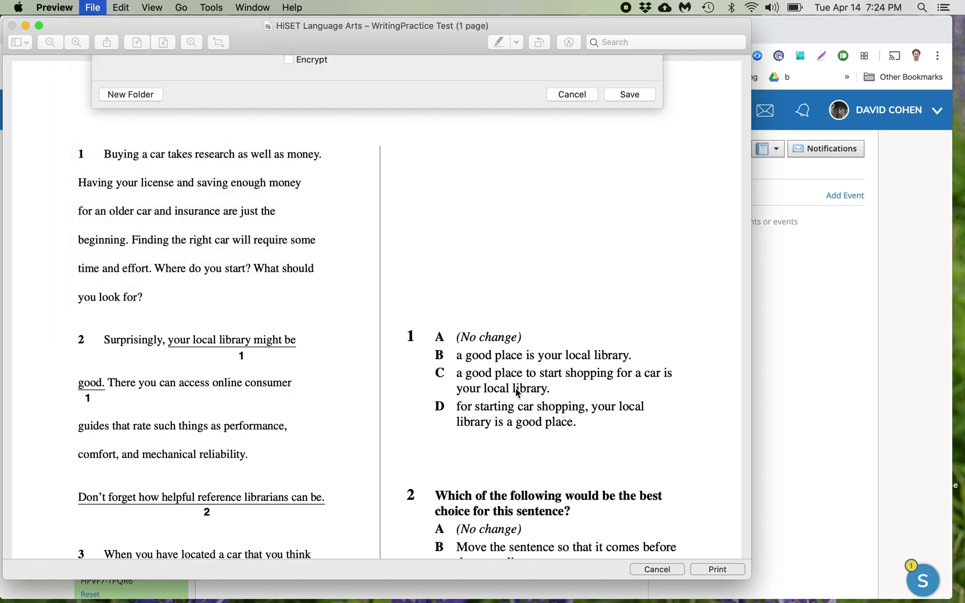
left_click(336, 475)
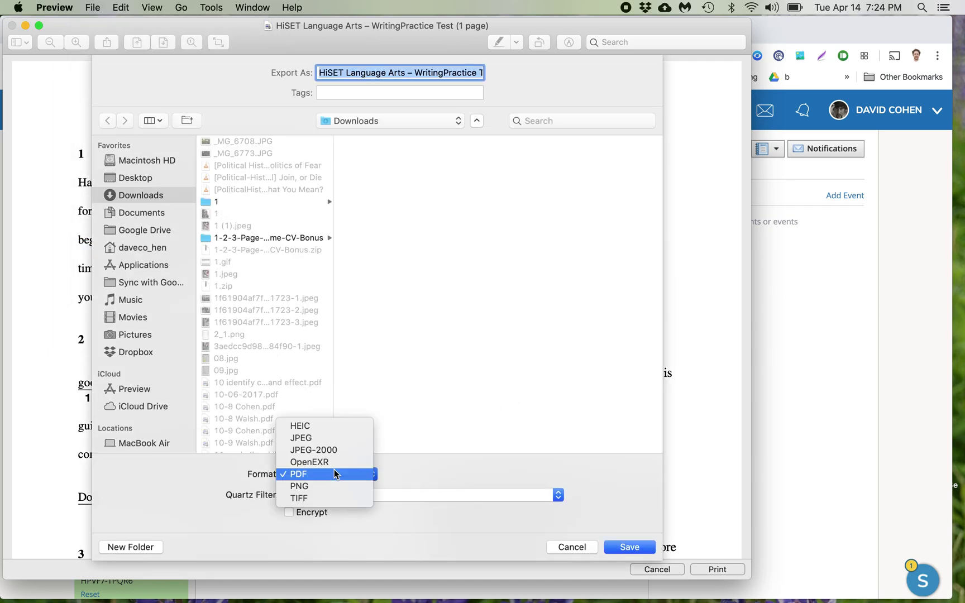
left_click(336, 440)
left_click(572, 547)
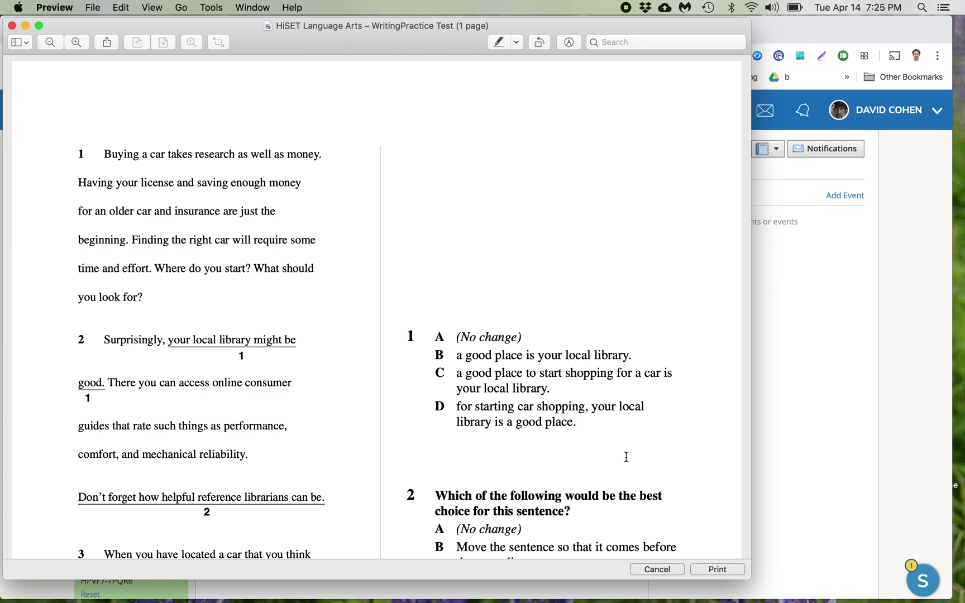
Create a test/quiz named 'Fake Test' in the course with the (Ungraded) category.
left_click(830, 289)
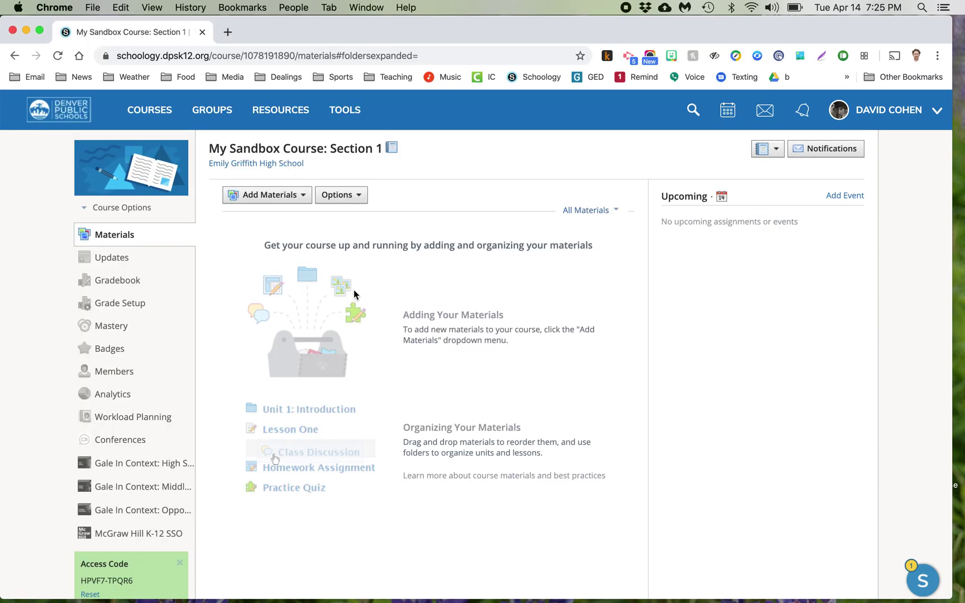
left_click(277, 201)
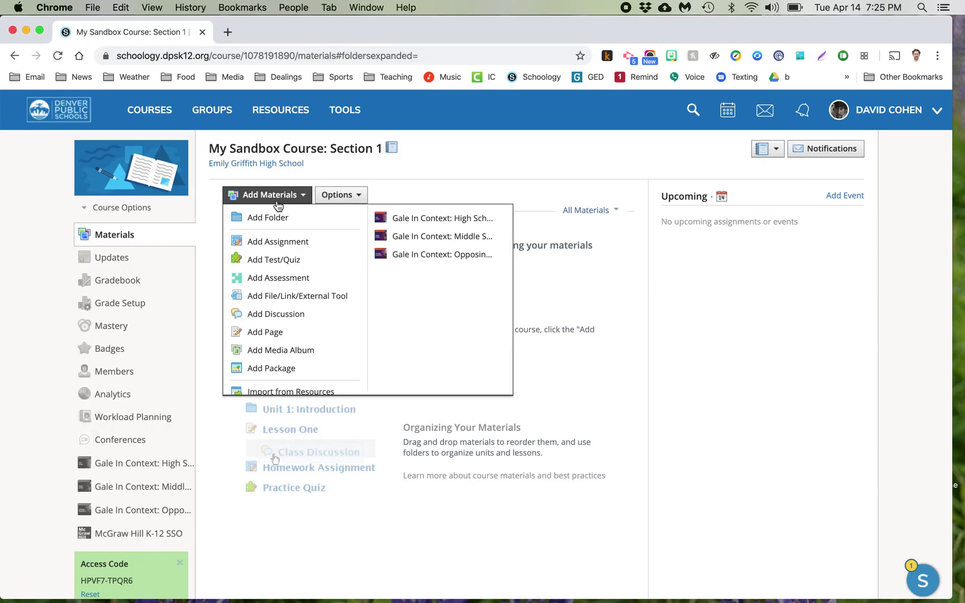
left_click(272, 259)
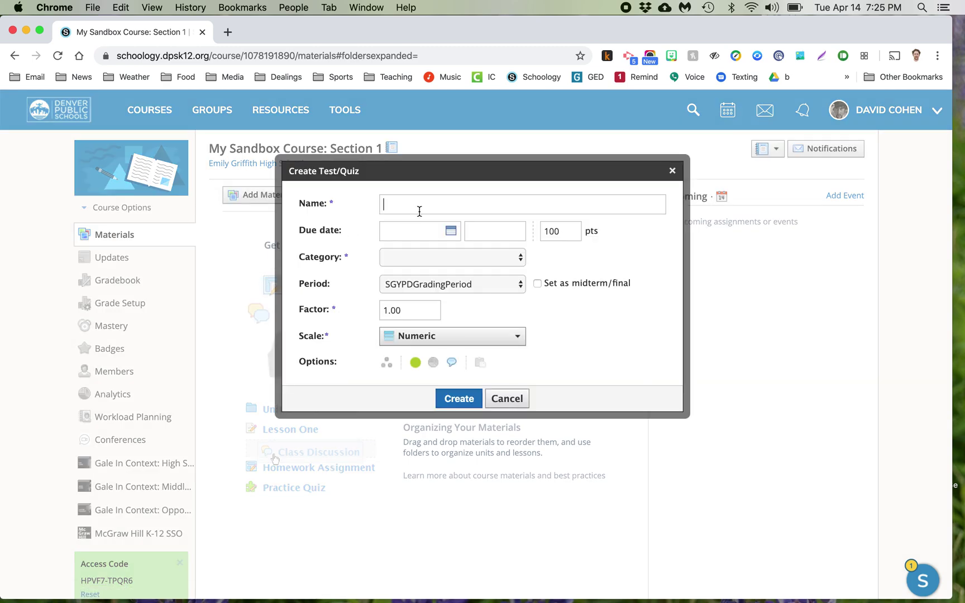
type("Fake Test")
left_click(410, 258)
left_click(411, 269)
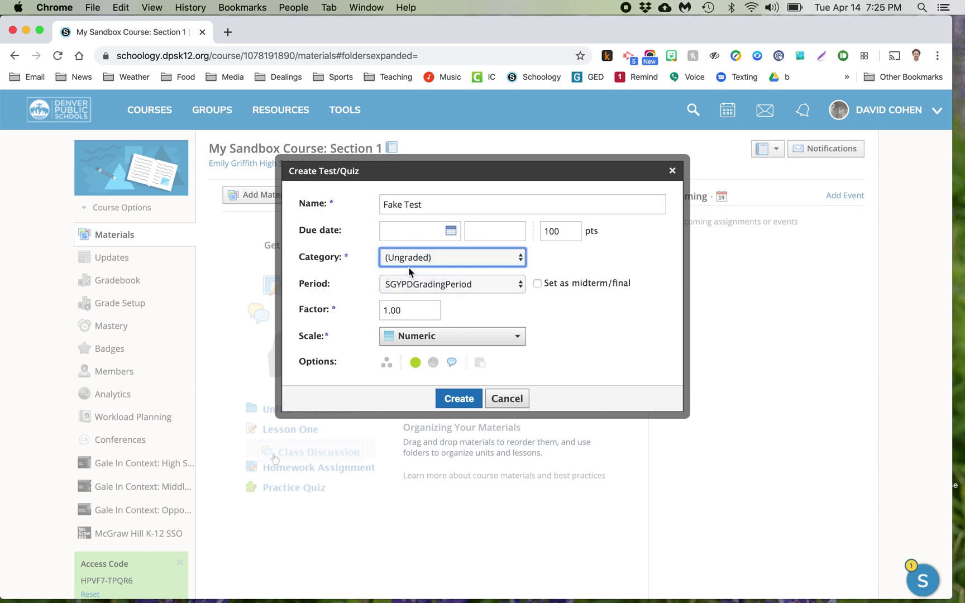
left_click(446, 397)
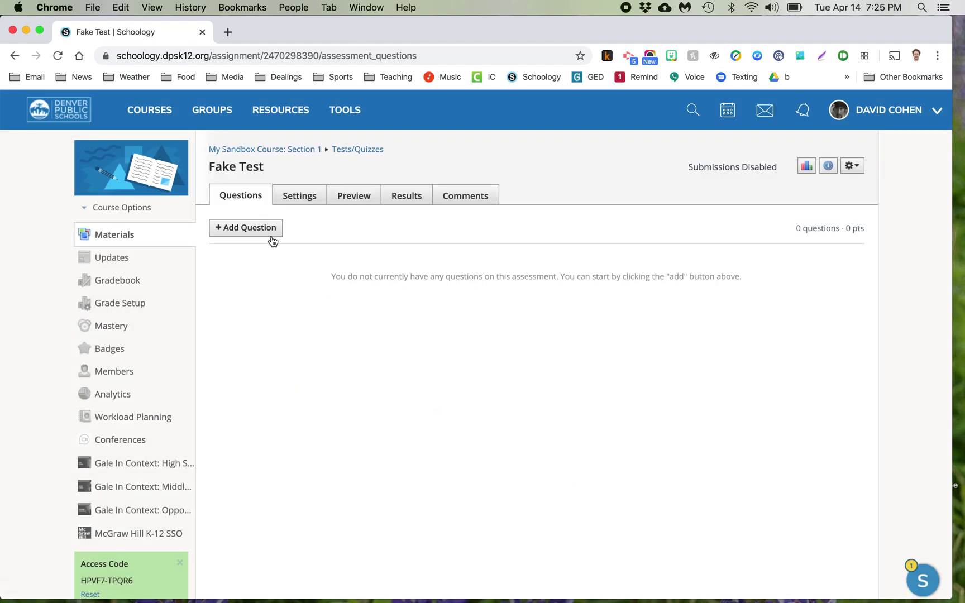
Add a Text item to Fake Test and choose to insert an image file from the computer.
left_click(264, 229)
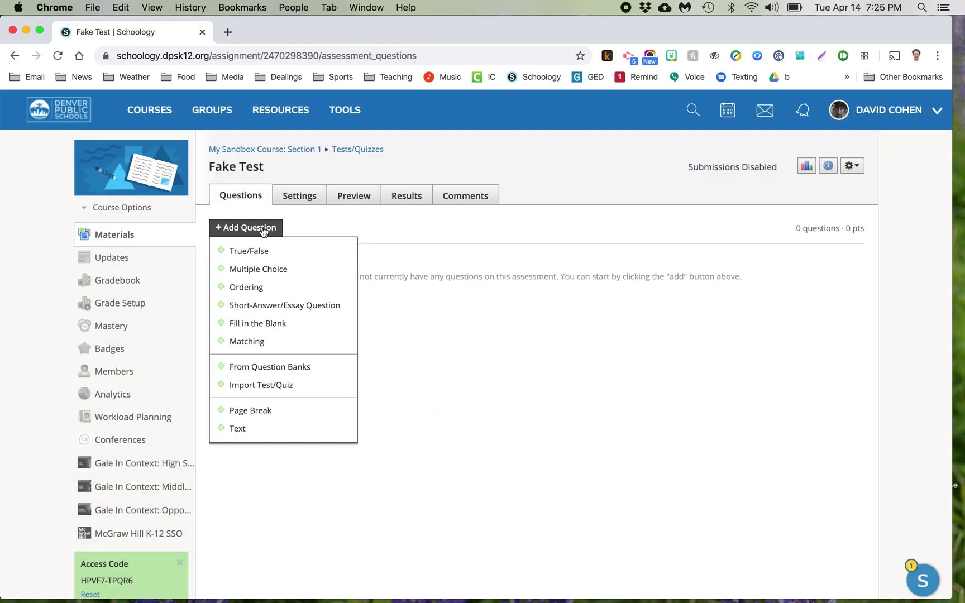
left_click(264, 430)
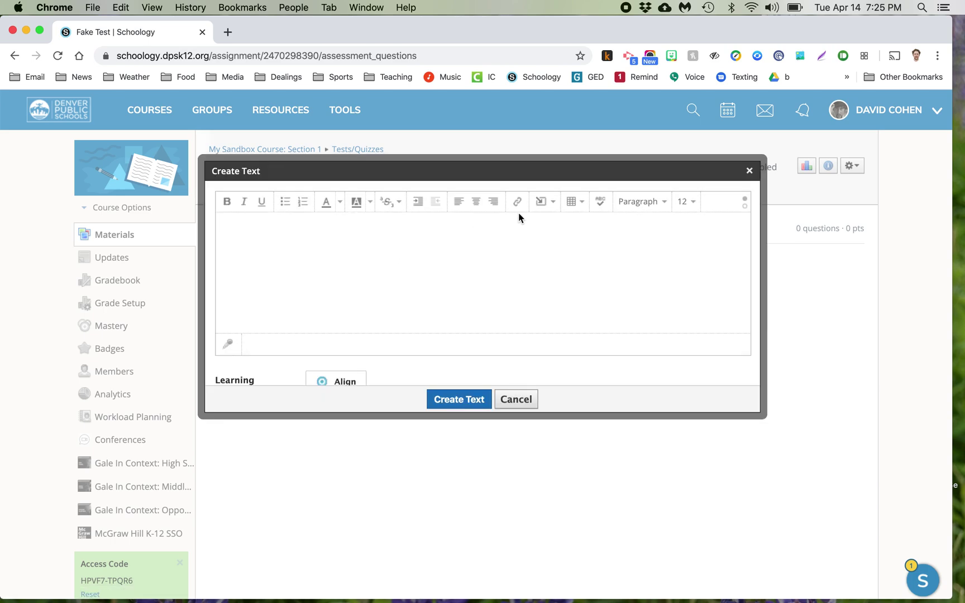
left_click(550, 203)
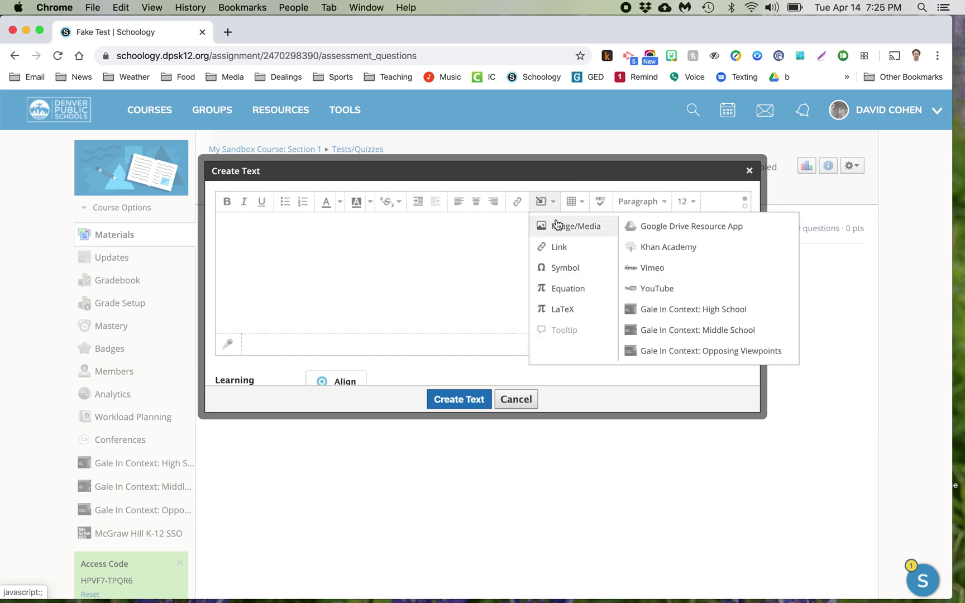
left_click(556, 224)
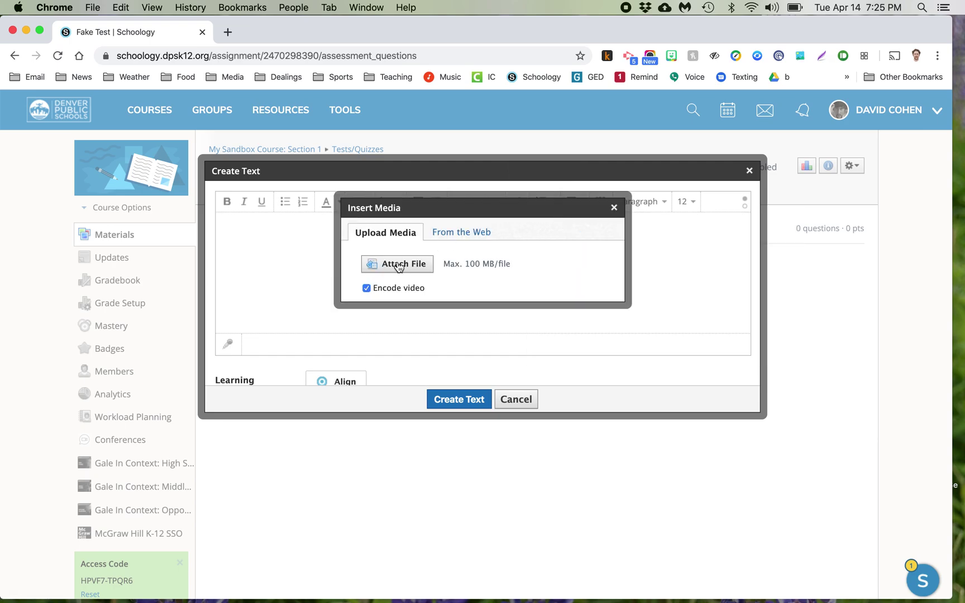
left_click(397, 264)
Upload the Fake Test JPEG from the Desktop and save the text item.
key("super+shift+d")
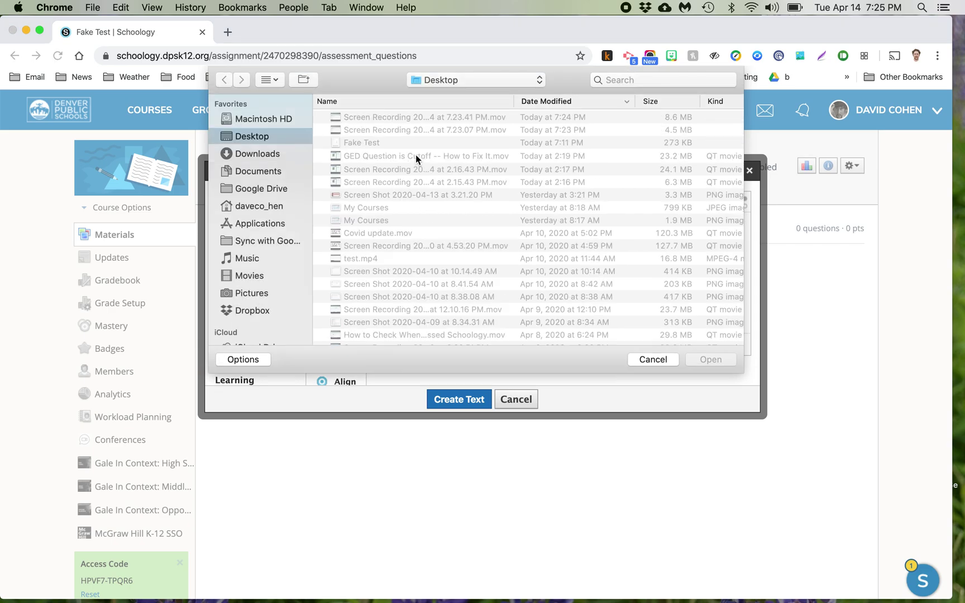
left_click(387, 143)
key("Return")
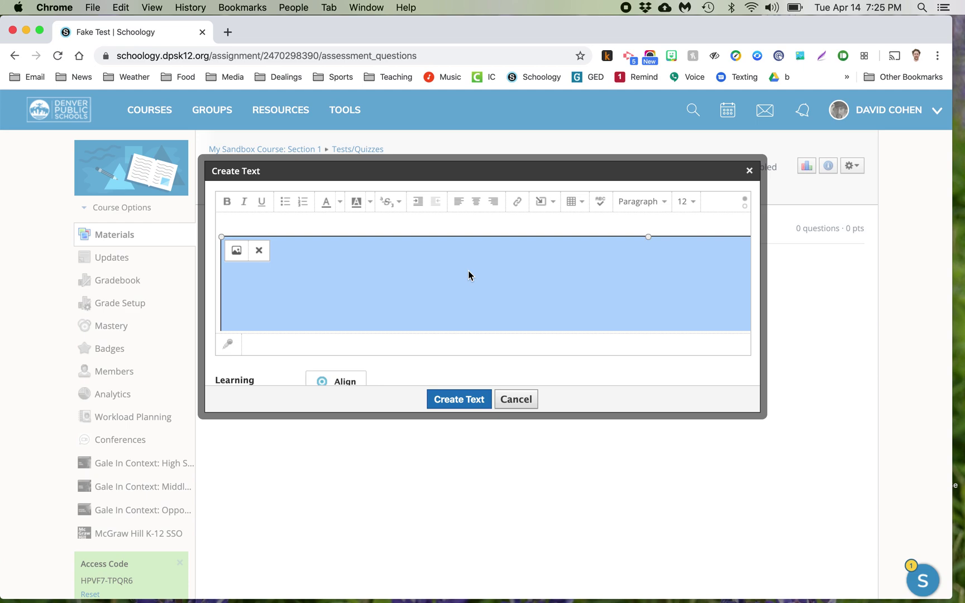
scroll(469, 273, "down", 3)
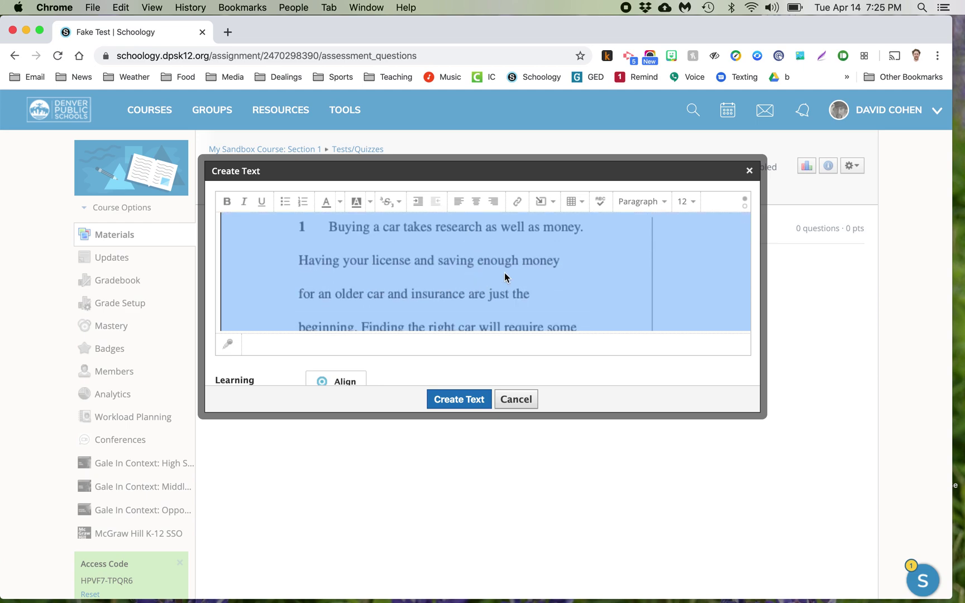
scroll(464, 304, "down", 2)
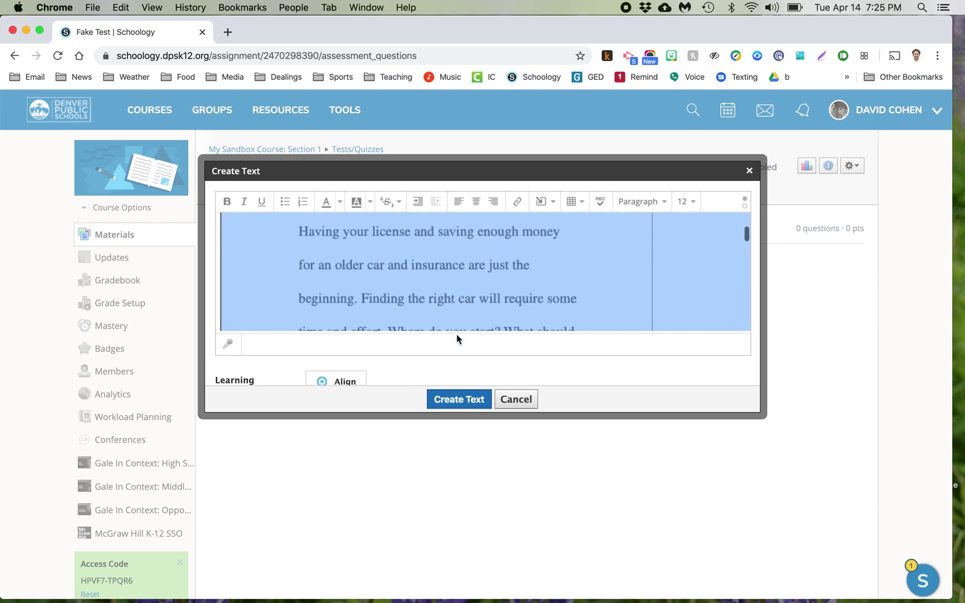
left_click(449, 399)
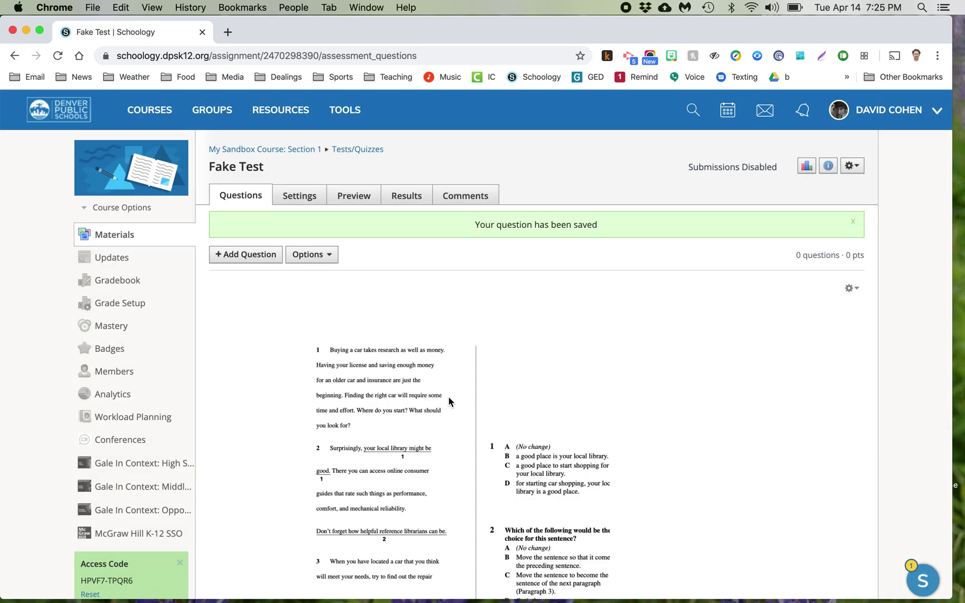
scroll(448, 398, "down", 5)
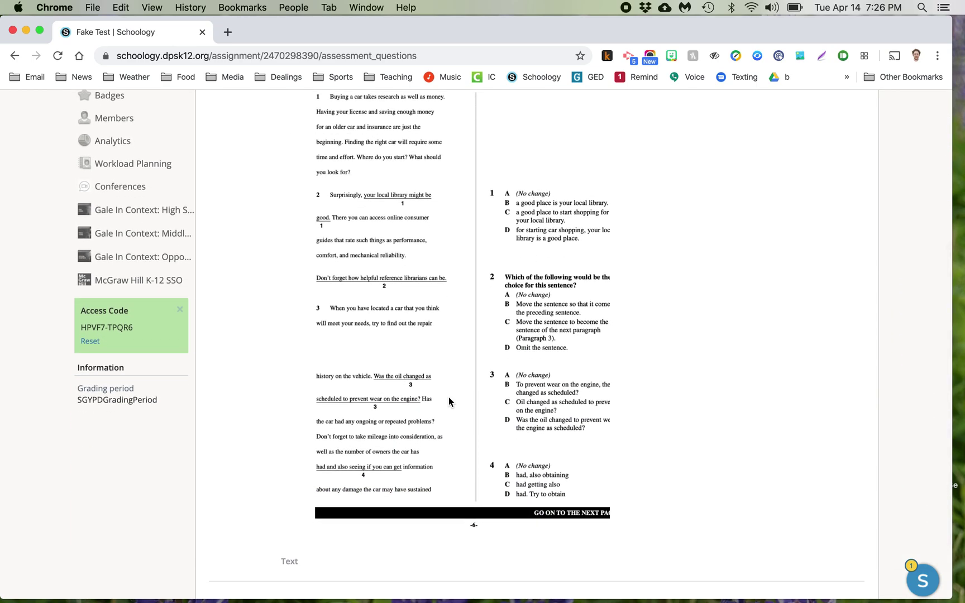
scroll(448, 400, "up", 2)
scroll(449, 400, "up", 1)
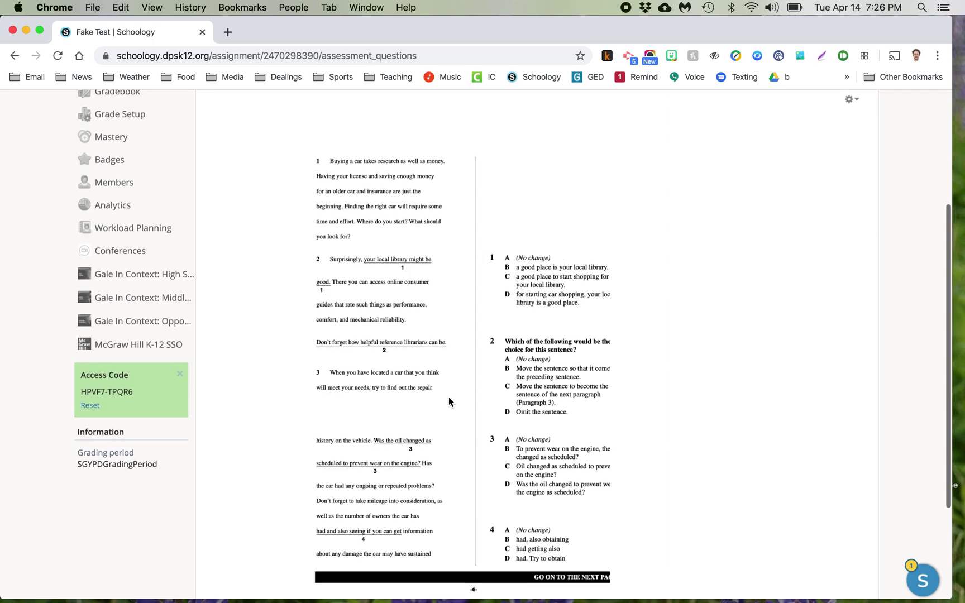
scroll(448, 400, "down", 2)
scroll(449, 397, "up", 8)
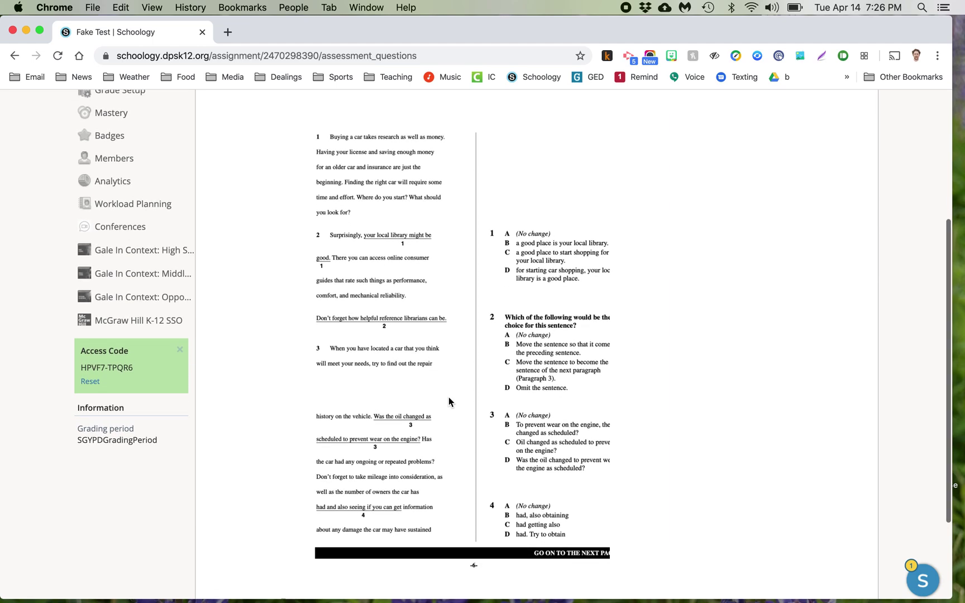
scroll(448, 397, "down", 4)
scroll(450, 401, "down", 3)
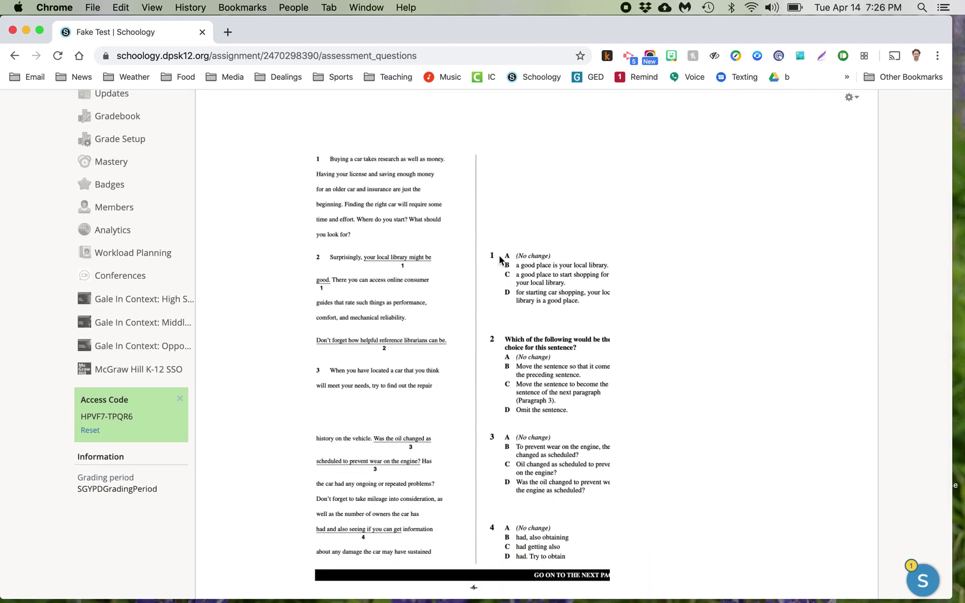
scroll(399, 299, "up", 3)
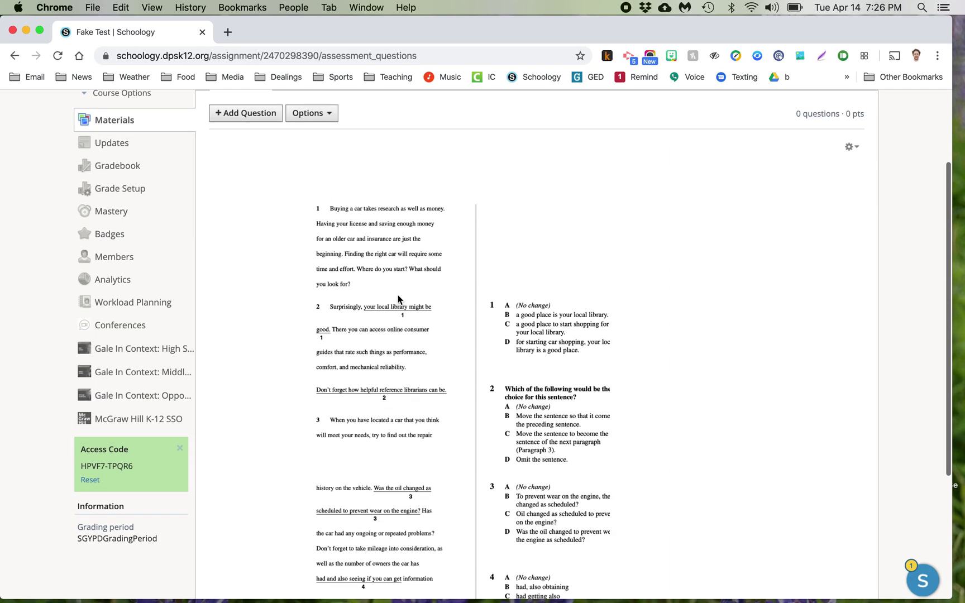
left_click(246, 124)
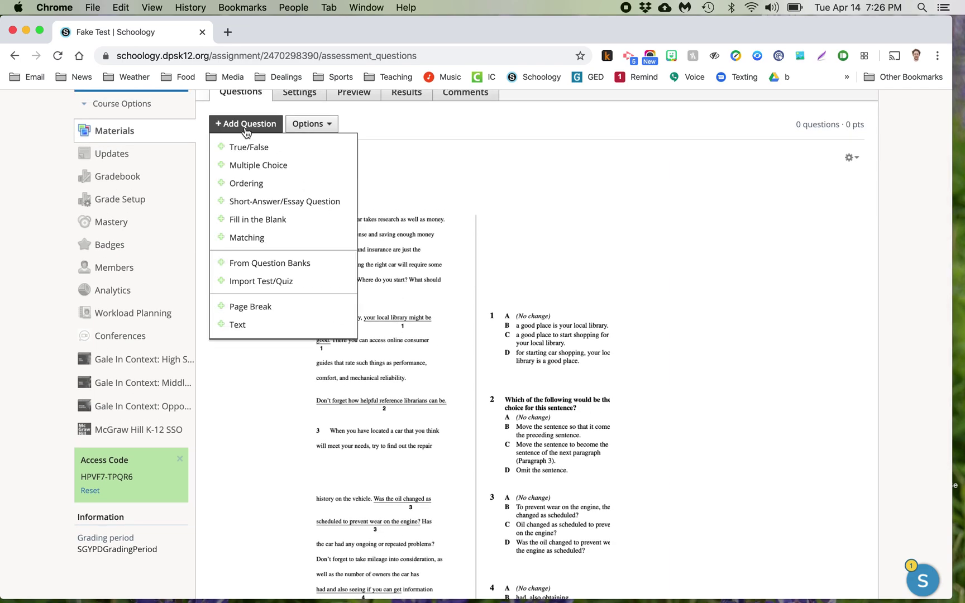
Add a multiple-choice question with the text 'Question 1'.
left_click(246, 164)
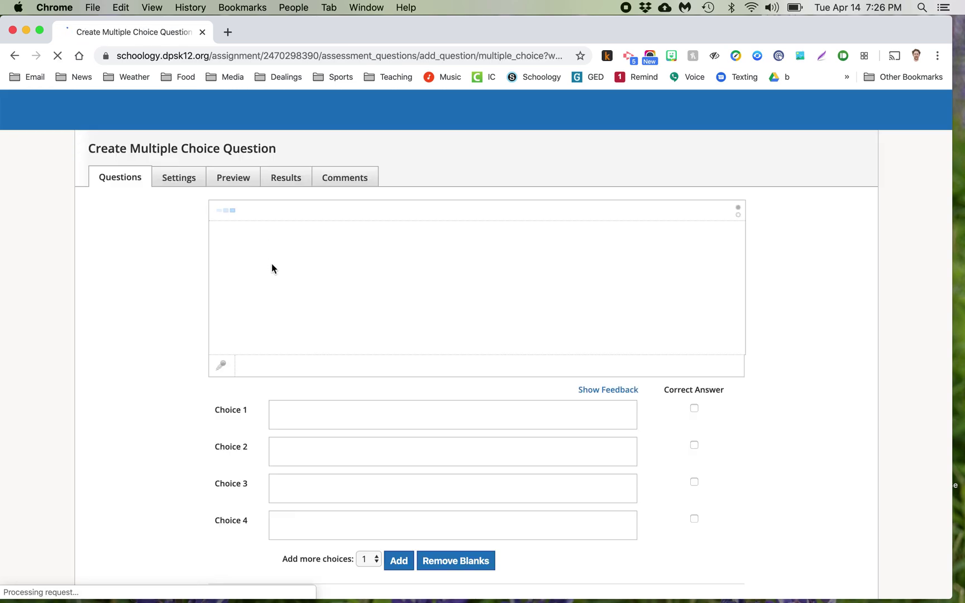
left_click(262, 262)
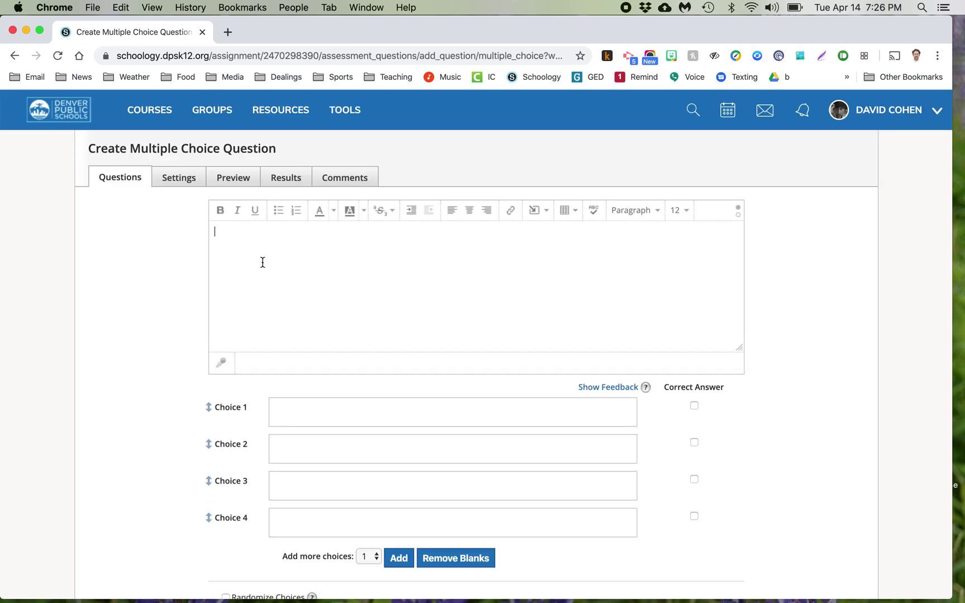
type("Question 1")
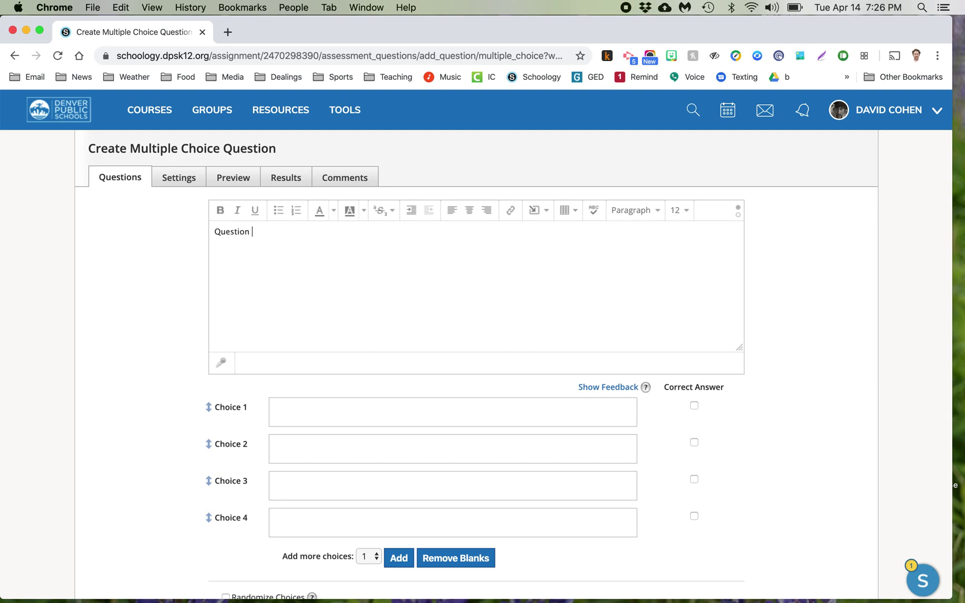
Fill in the four answer choices, mark Choice 3 as correct, and save the question.
left_click(301, 418)
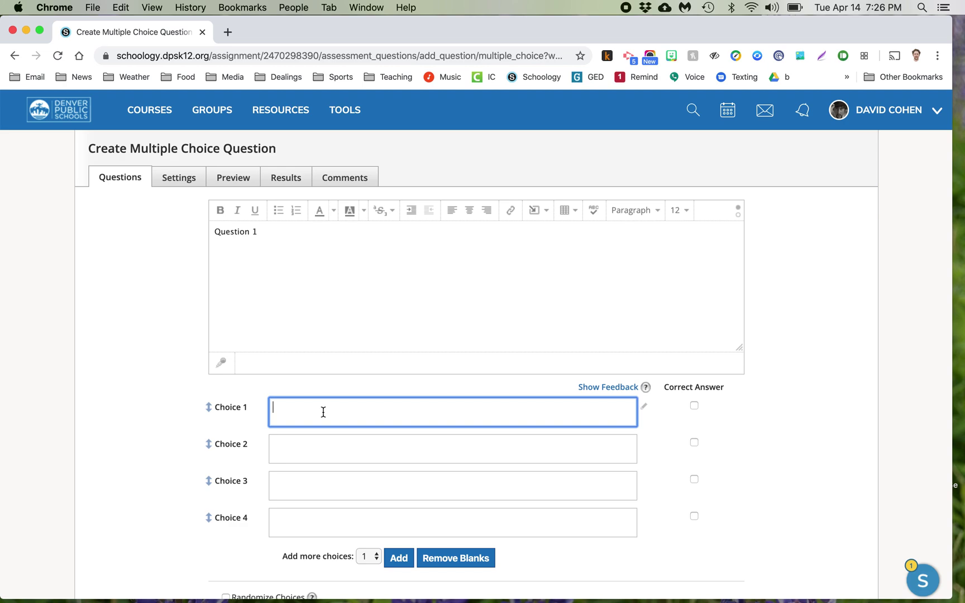
left_click(312, 453)
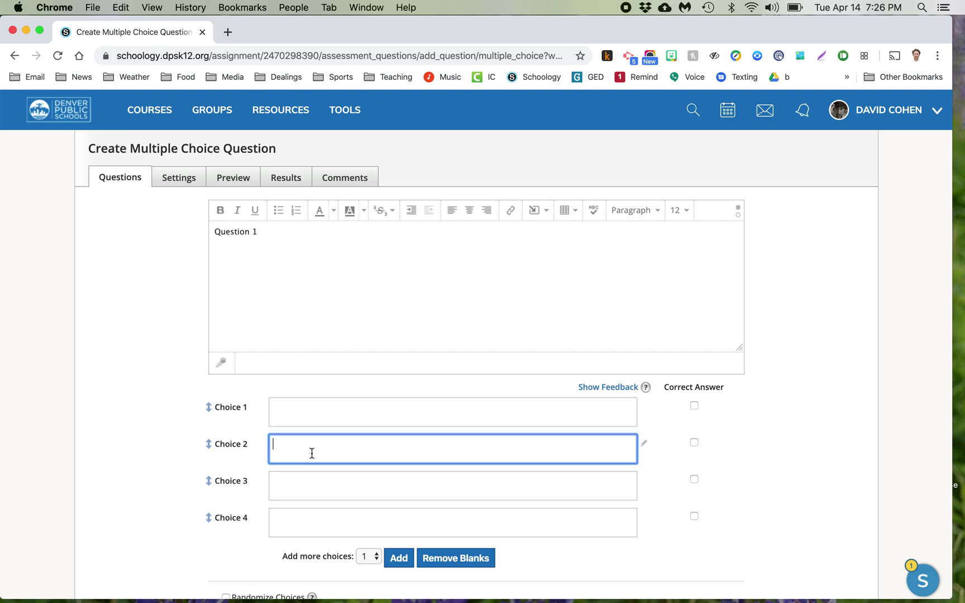
left_click(305, 482)
left_click(302, 517)
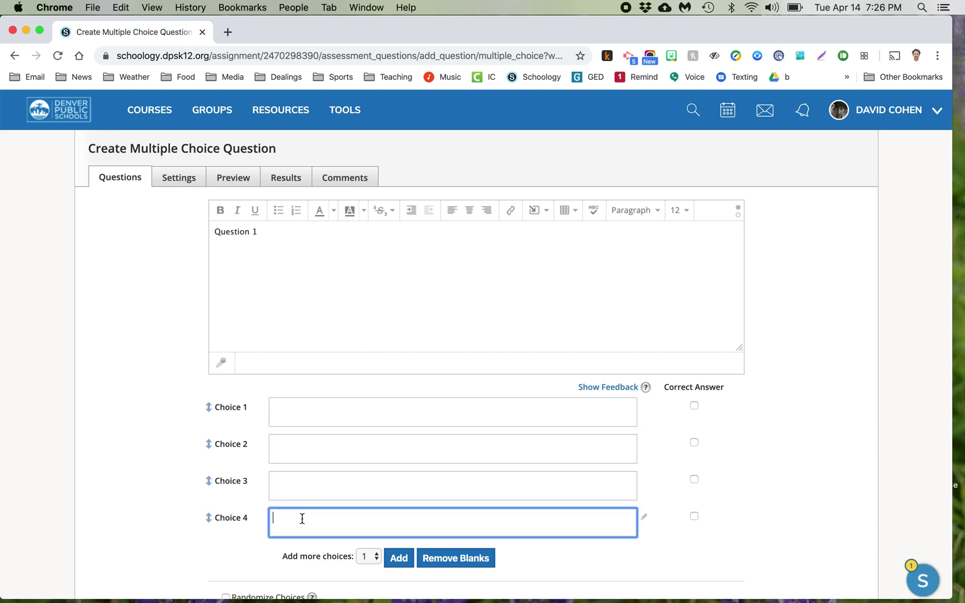
left_click(694, 480)
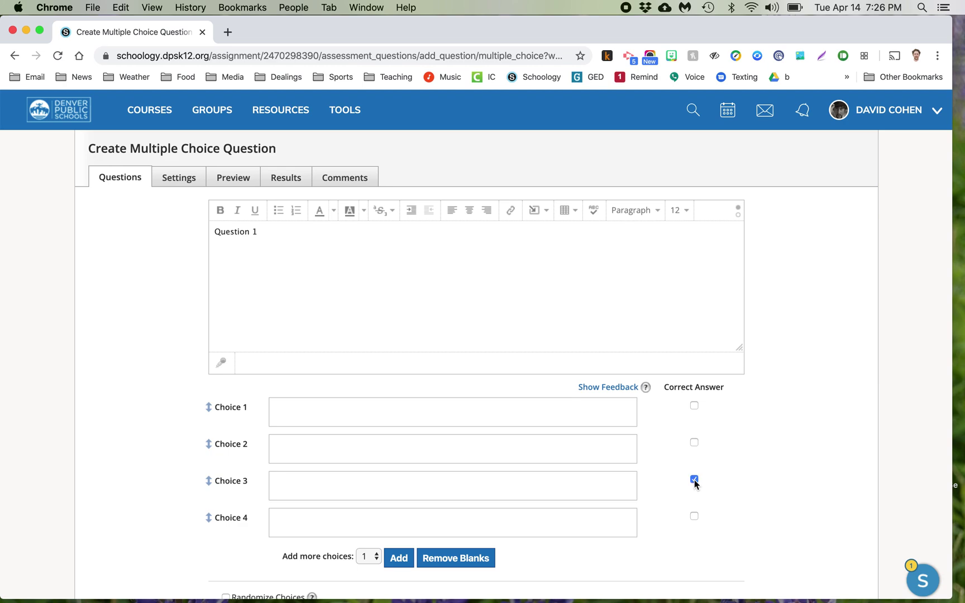
scroll(515, 524, "down", 1)
scroll(516, 524, "down", 5)
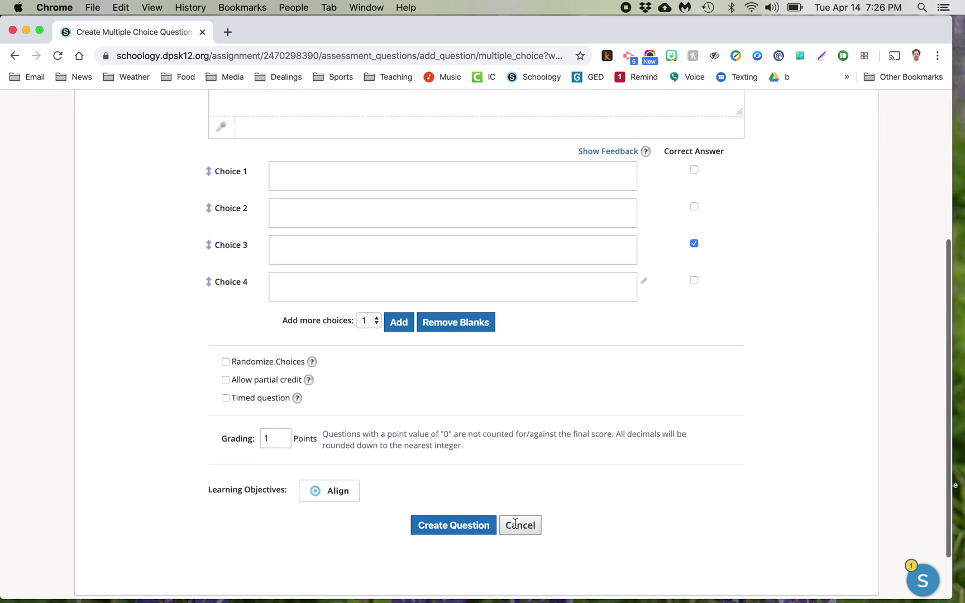
left_click(452, 527)
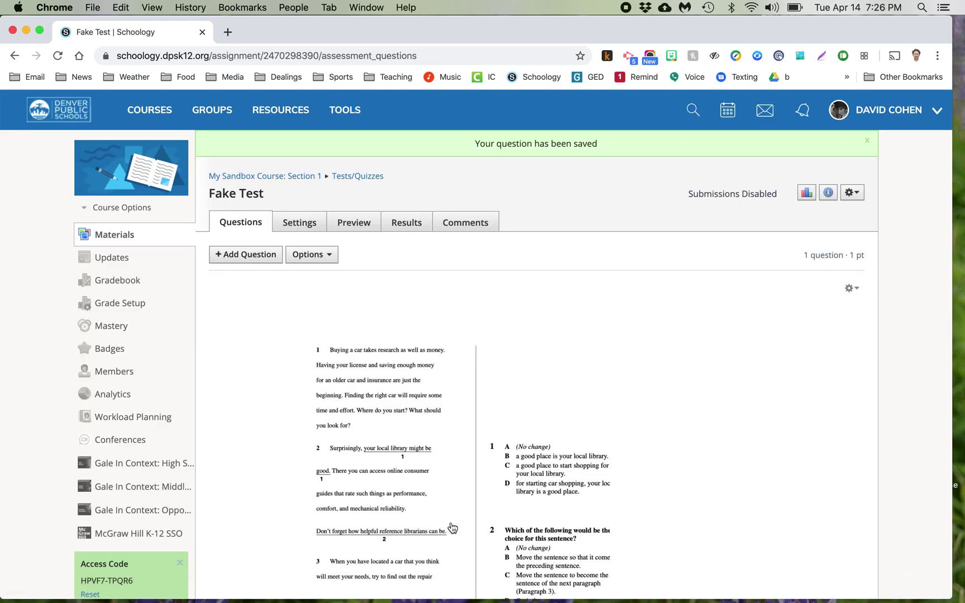
Open the Fake Test Preview and start a new attempt.
left_click(367, 225)
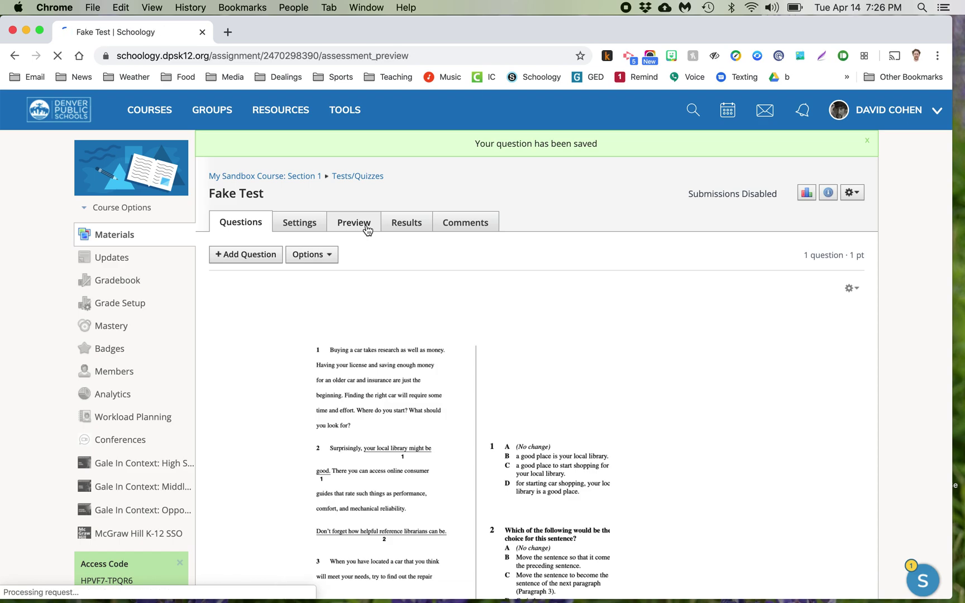
left_click(271, 264)
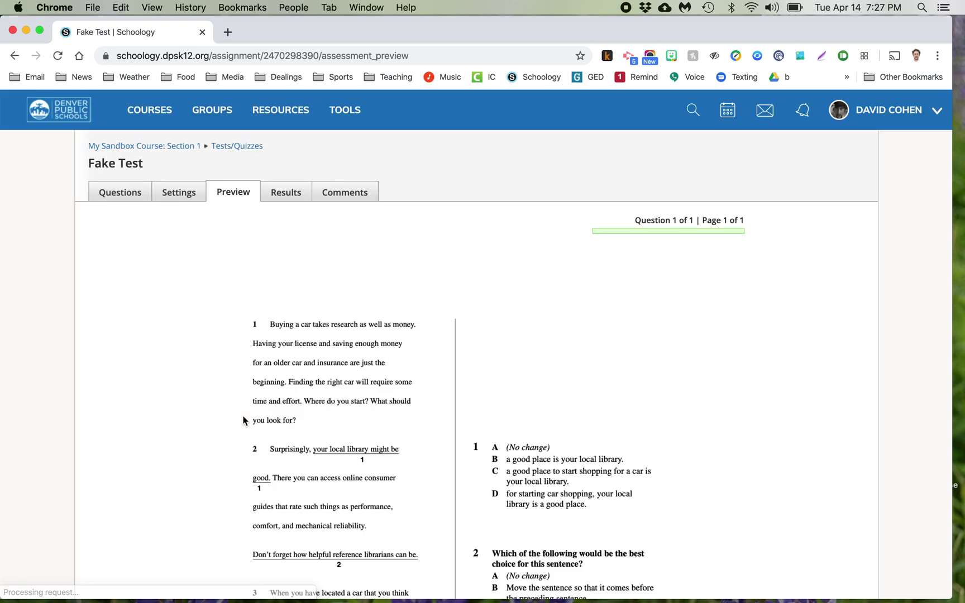
Answer Question 1 below the worksheet image with option c.
scroll(246, 447, "down", 5)
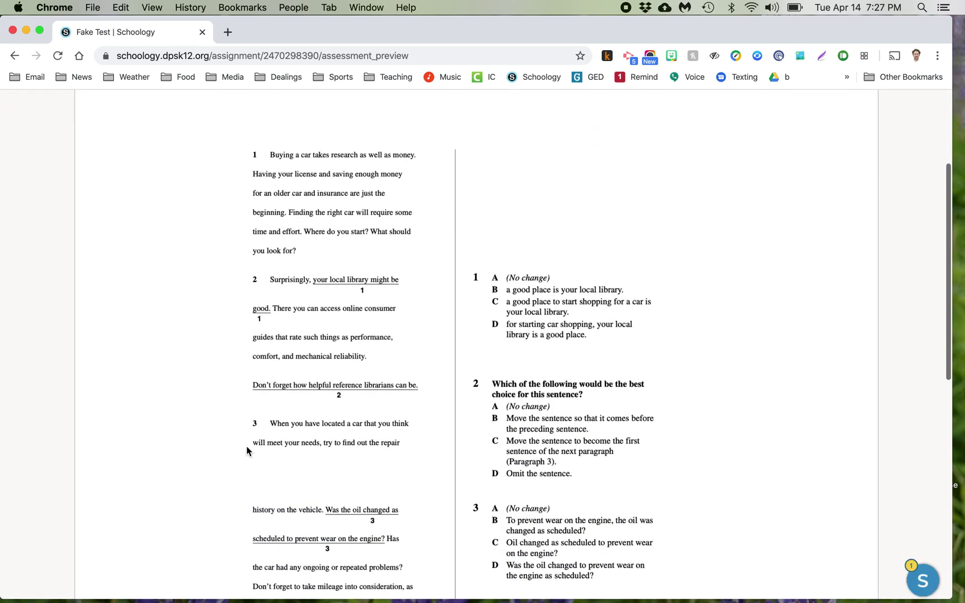
scroll(246, 451, "down", 1)
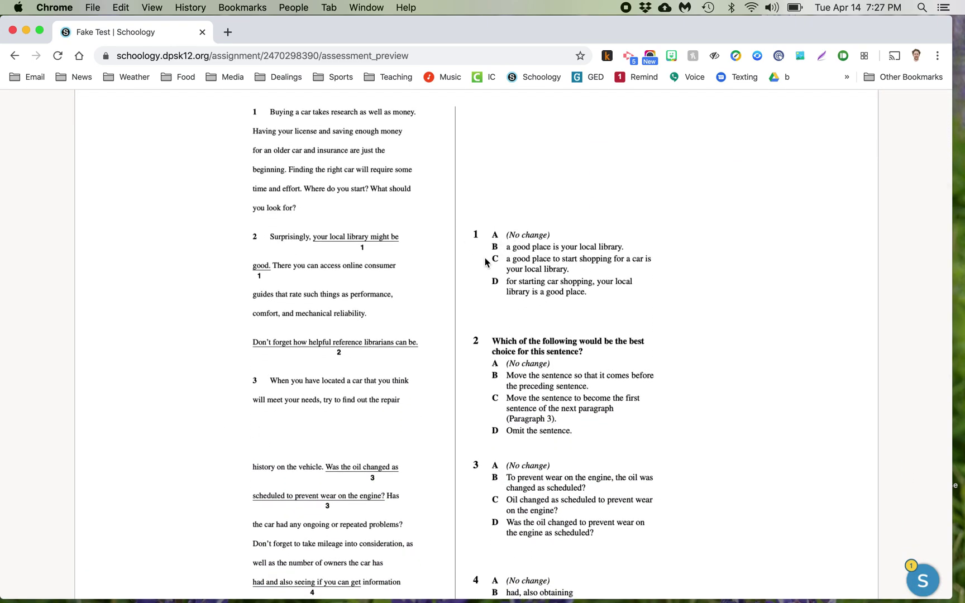
scroll(470, 277, "down", 8)
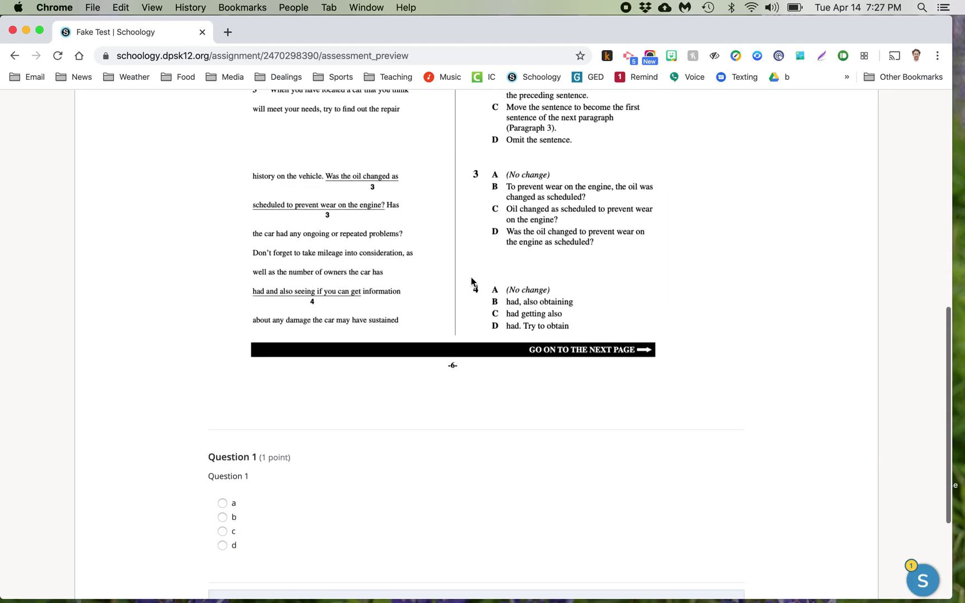
left_click(223, 530)
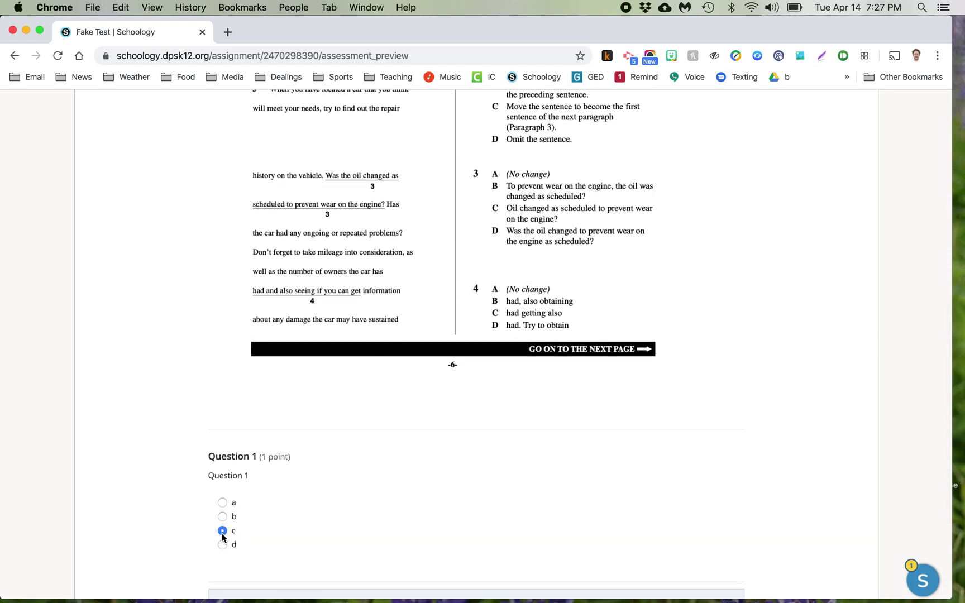
scroll(280, 515, "down", 1)
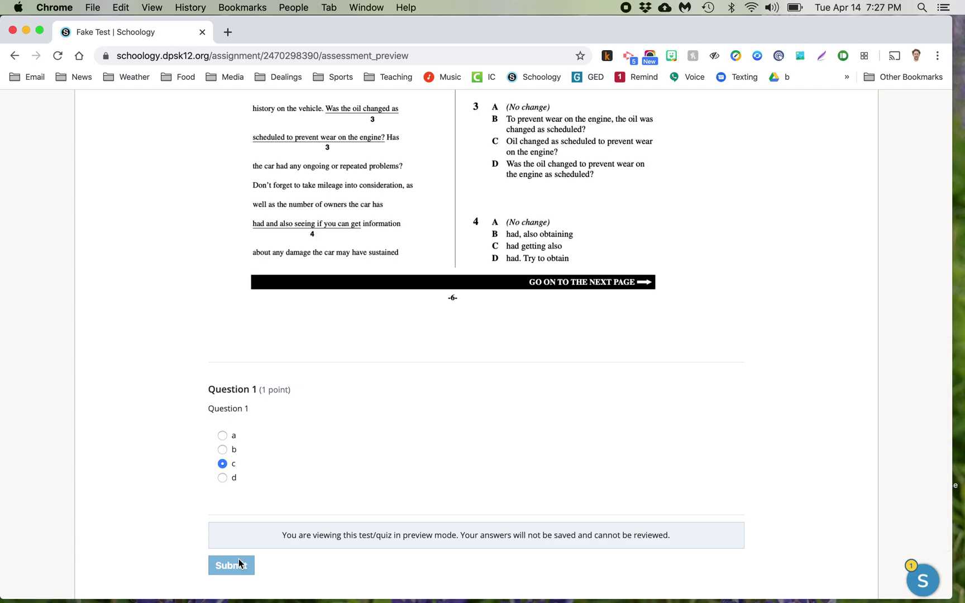
scroll(308, 435, "up", 12)
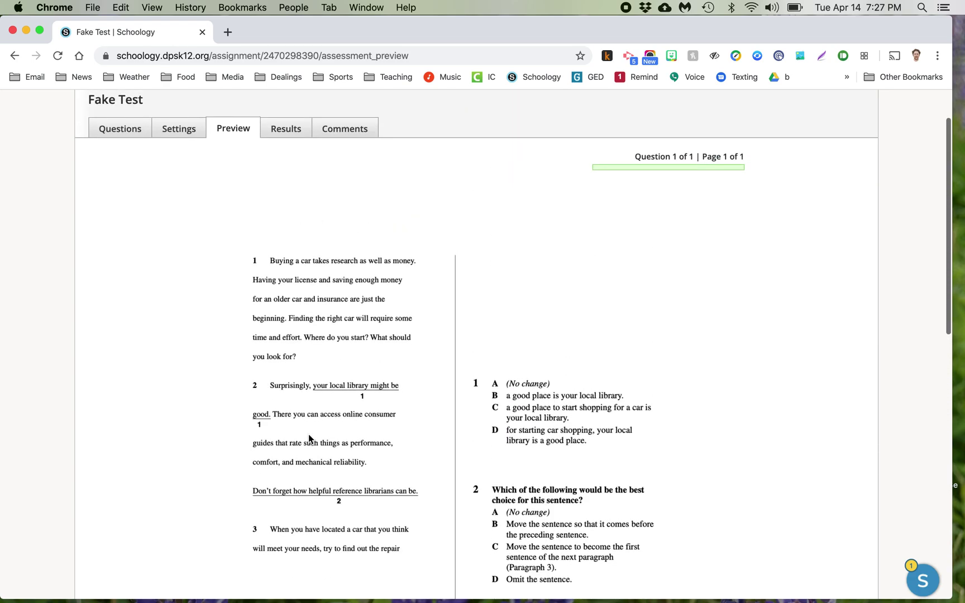
scroll(308, 435, "up", 1)
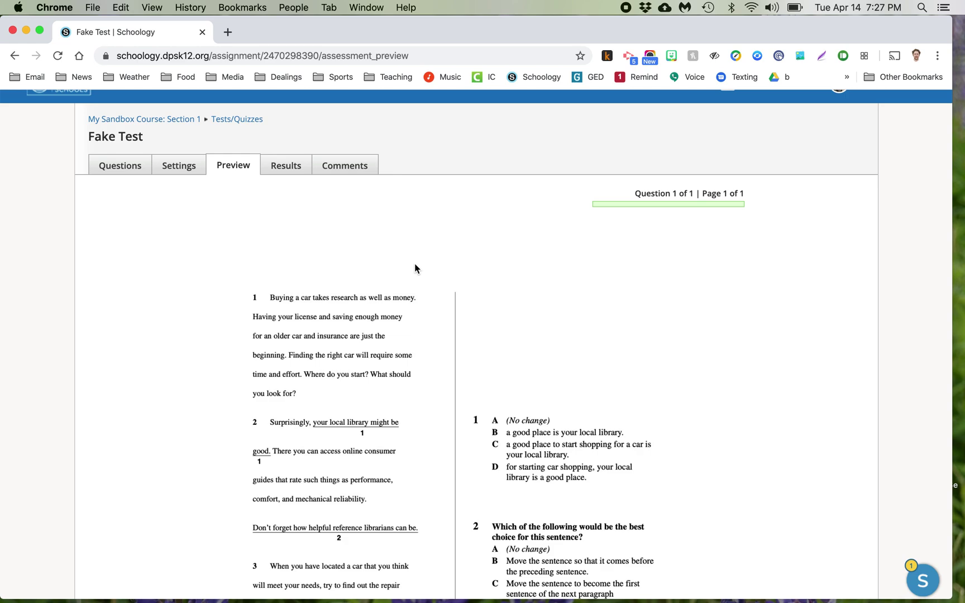
scroll(414, 264, "down", 1)
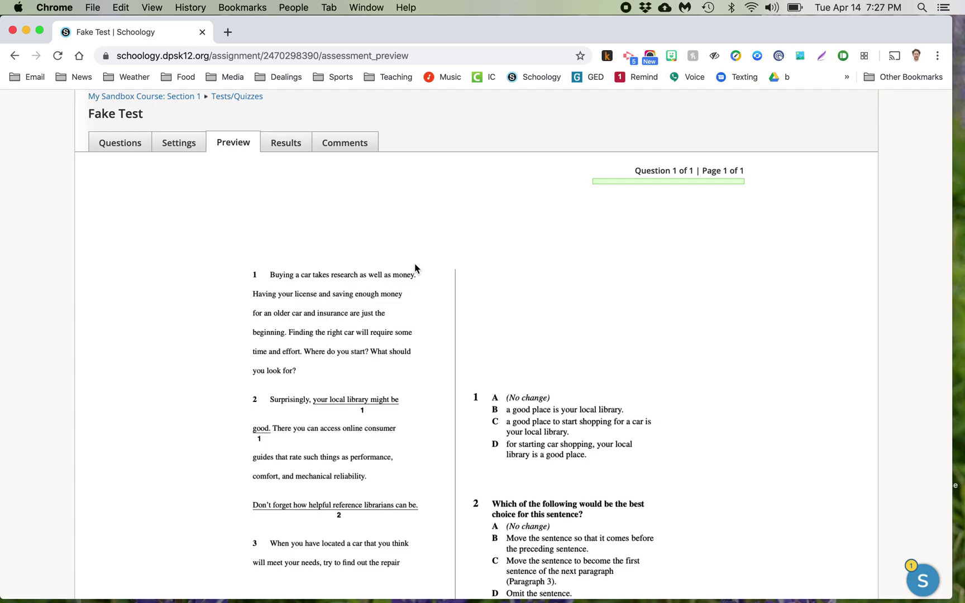
scroll(415, 267, "down", 10)
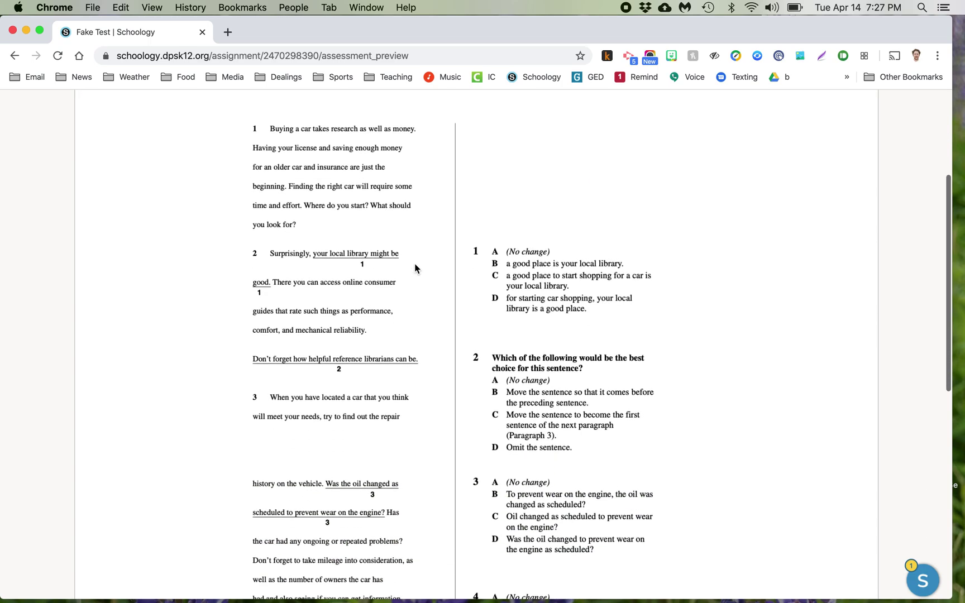
scroll(415, 268, "down", 4)
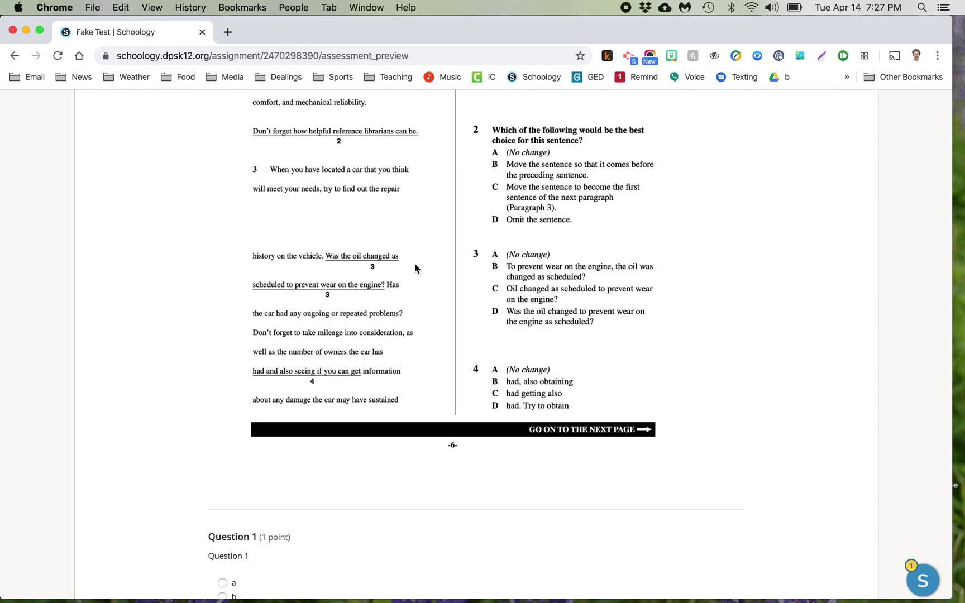
scroll(415, 268, "down", 5)
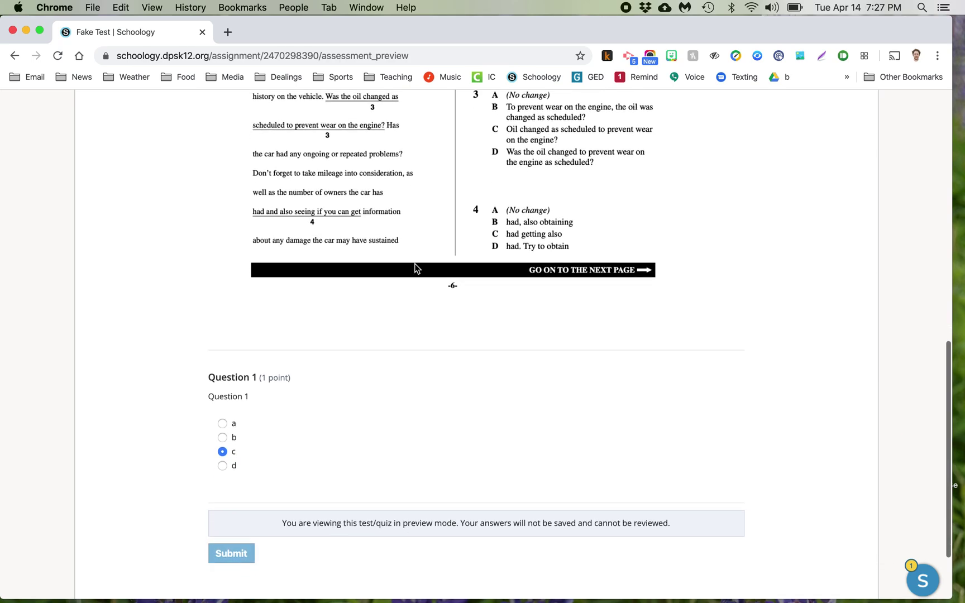
scroll(414, 269, "up", 15)
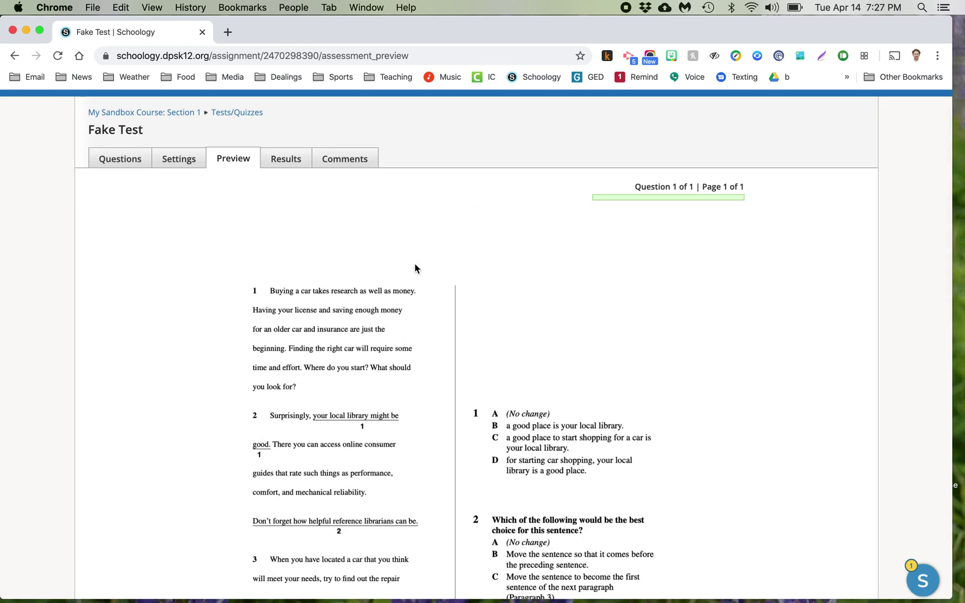
scroll(415, 268, "up", 2)
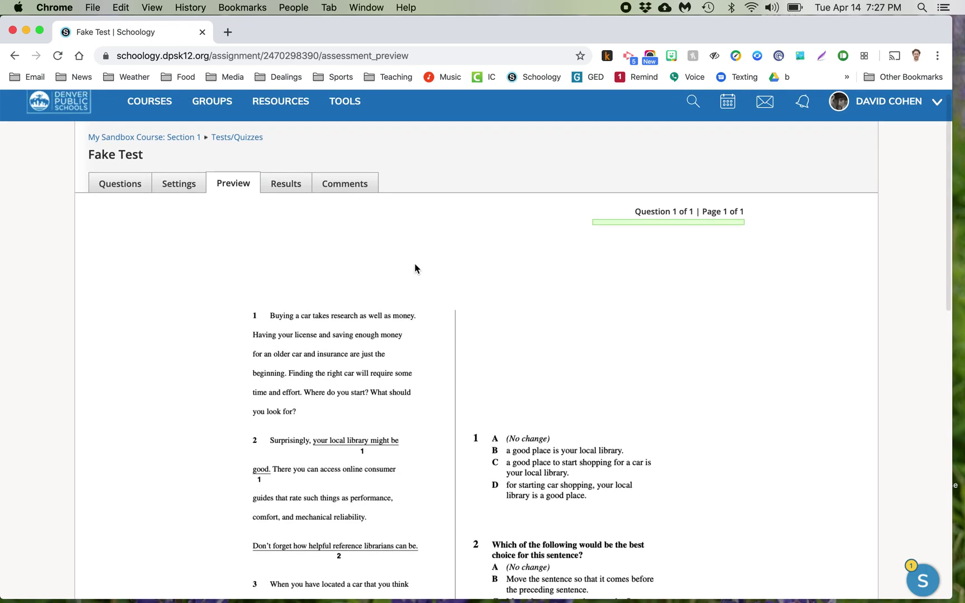